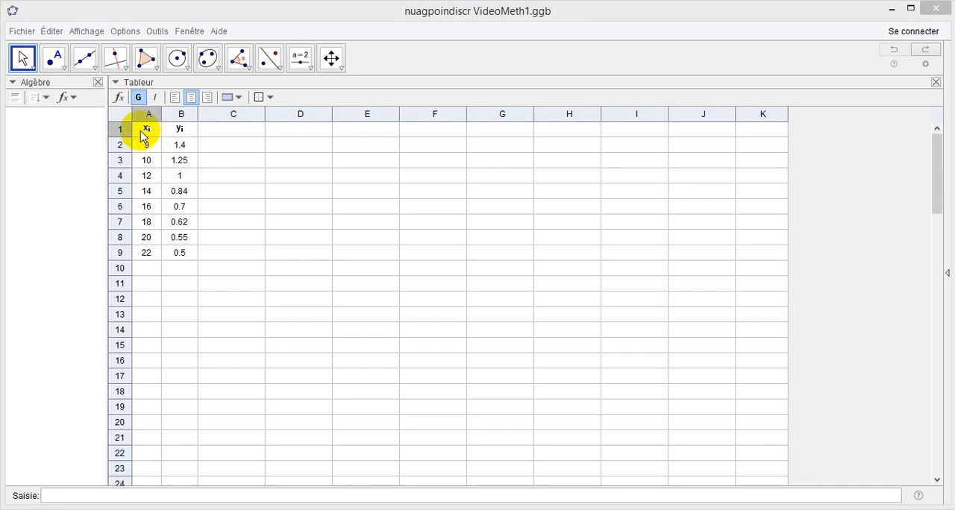
Put the column headers x_i and y_i in cells A1 and B1 in quotation marks as text
left_click(179, 132)
left_click(149, 130)
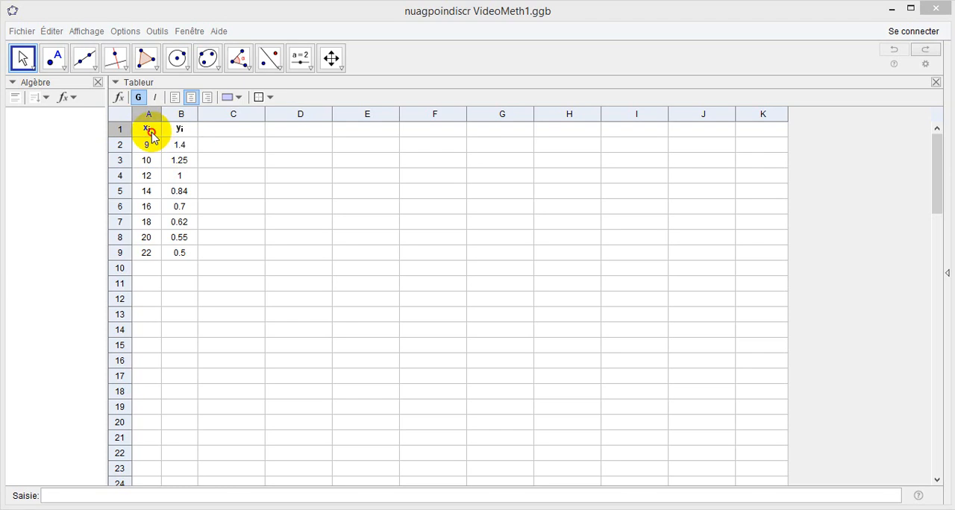
double_click(153, 135)
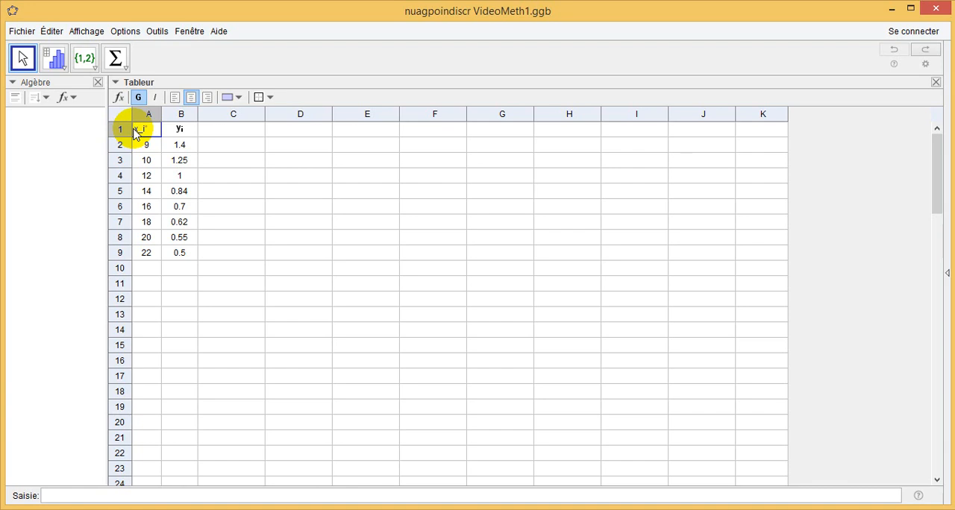
type("\"")
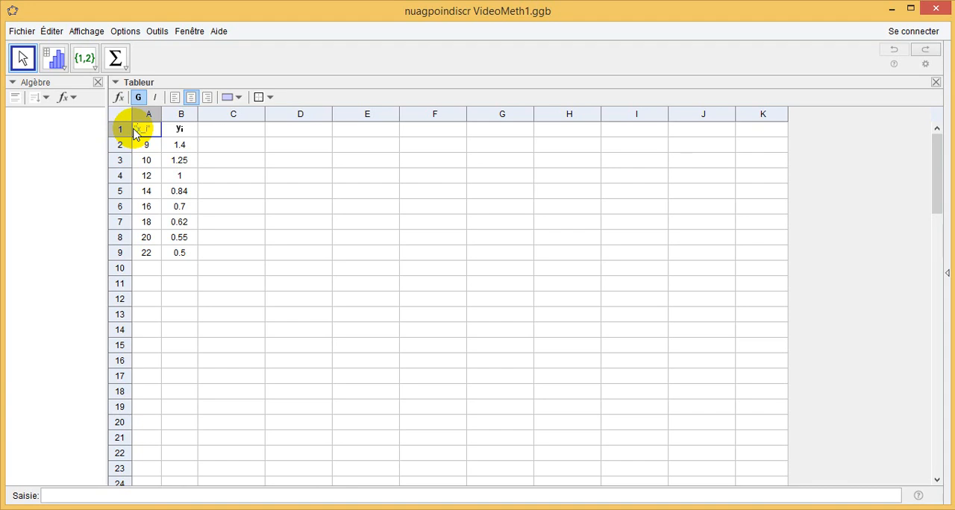
left_click(180, 131)
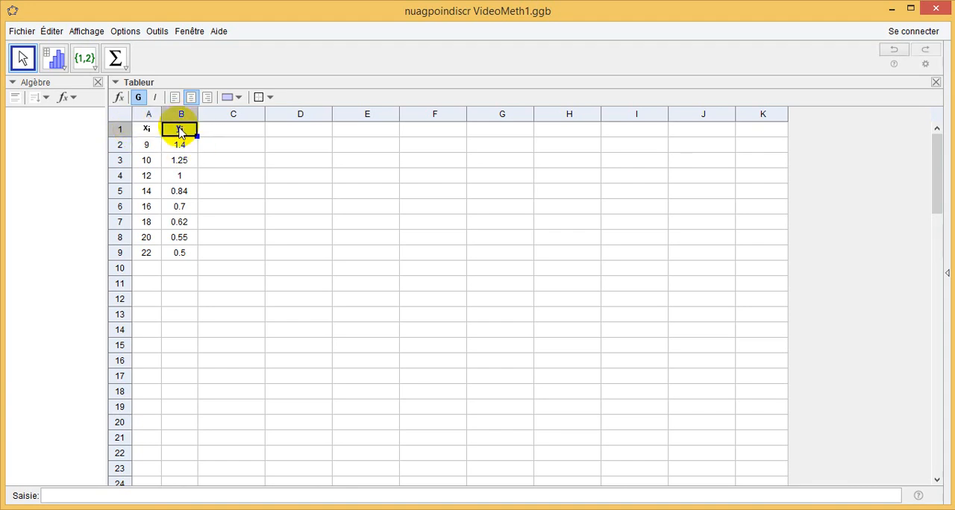
double_click(182, 131)
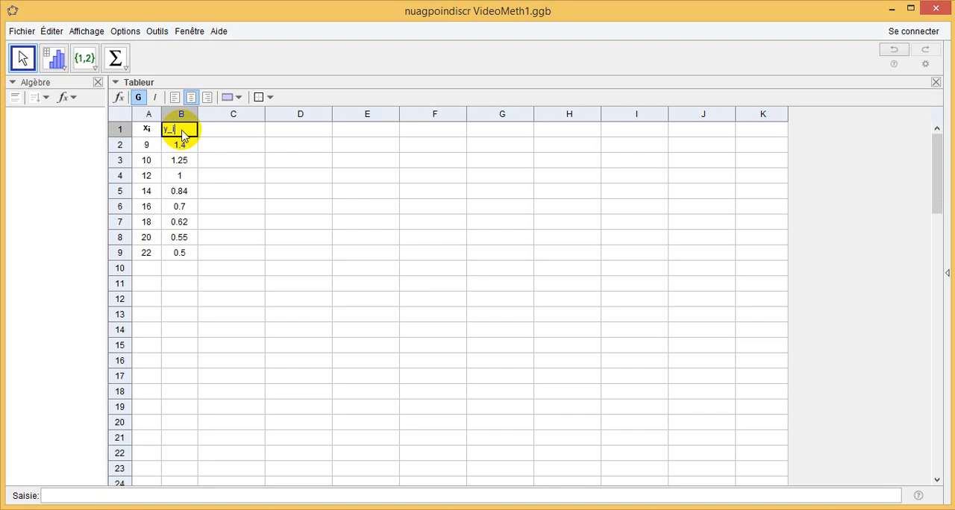
type("\"")
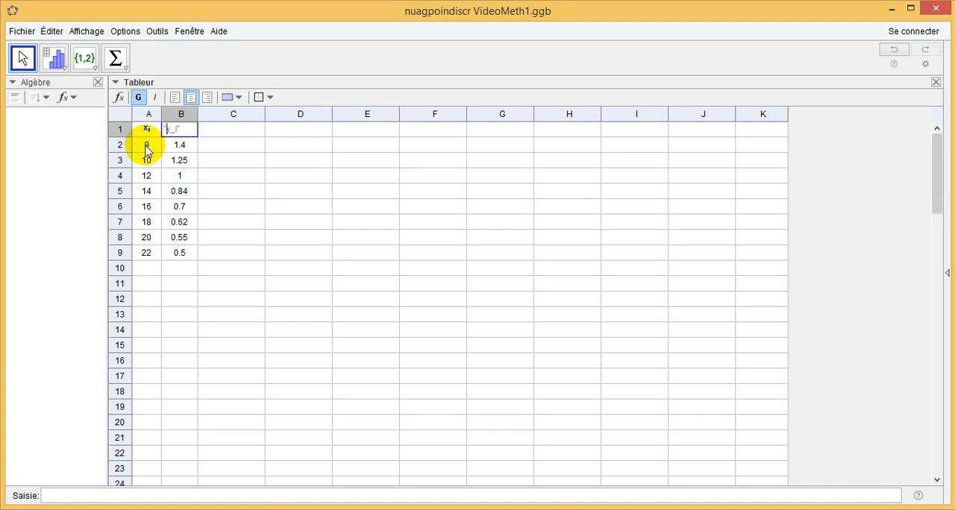
left_click(81, 238)
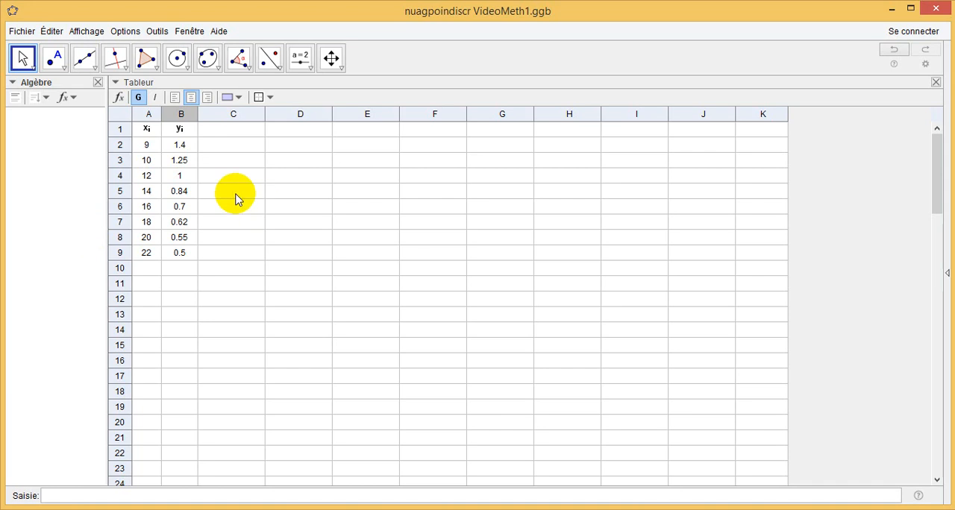
Start a two-variable statistics analysis on the cell range A1:B9 and look through its source data
left_click_drag(145, 132, 165, 252)
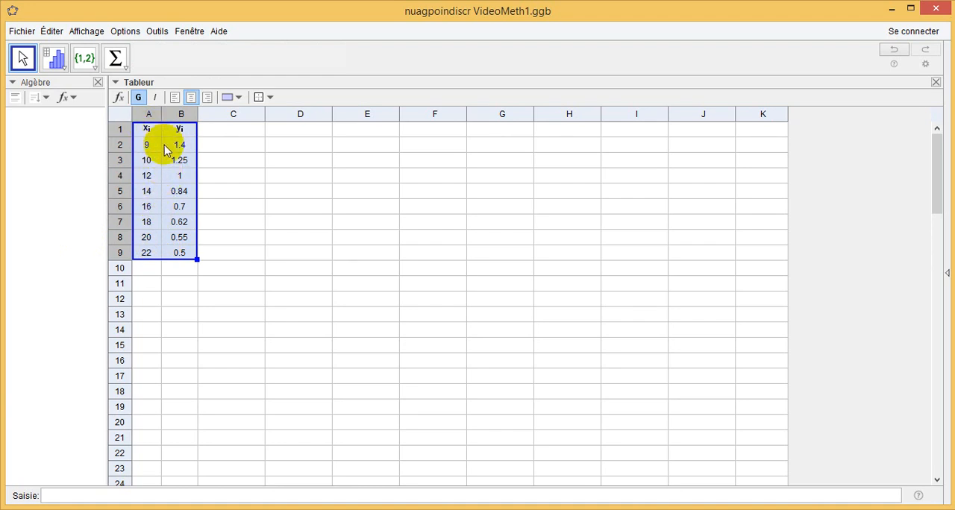
left_click(65, 71)
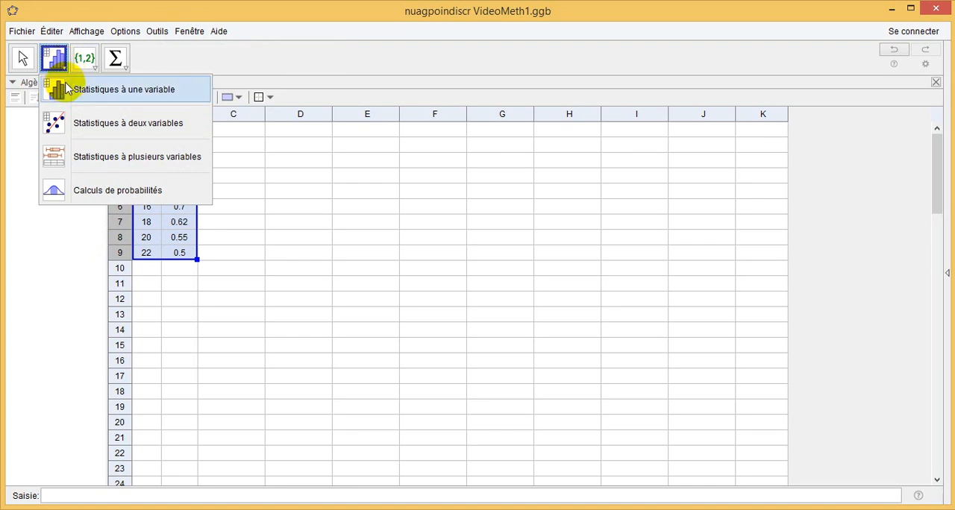
left_click(94, 129)
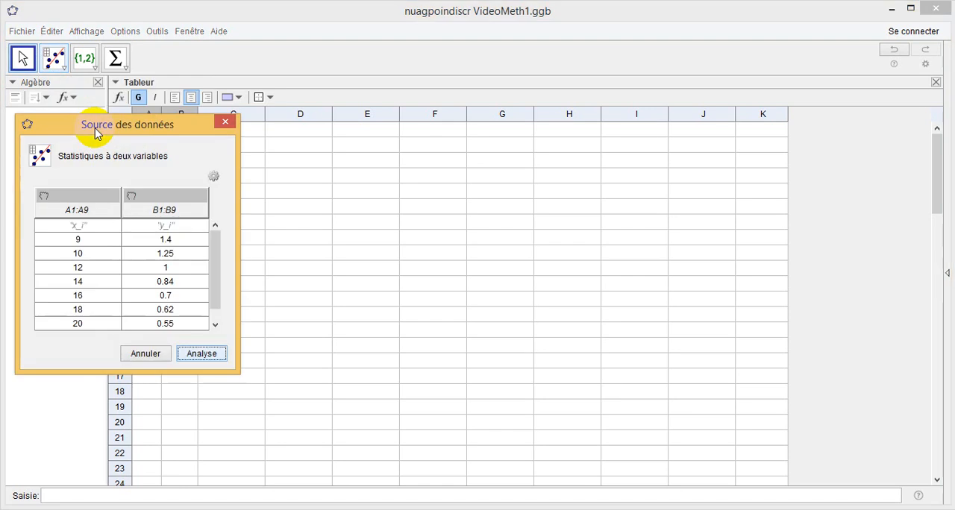
left_click_drag(169, 131, 411, 176)
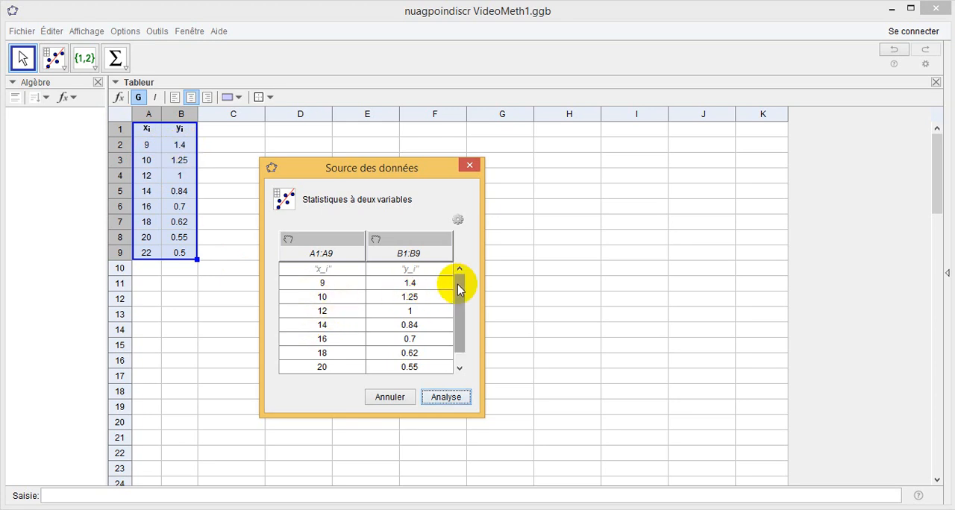
mouse_move(457, 284)
left_mouse_down()
mouse_move(455, 313)
mouse_move(460, 296)
left_mouse_up()
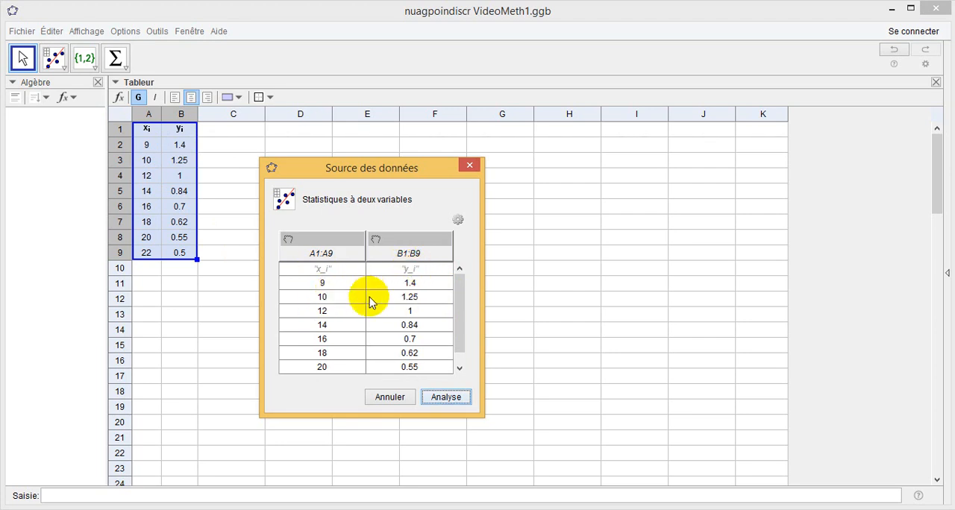
Set the data source to use the header row as the titles of both columns
left_click(459, 223)
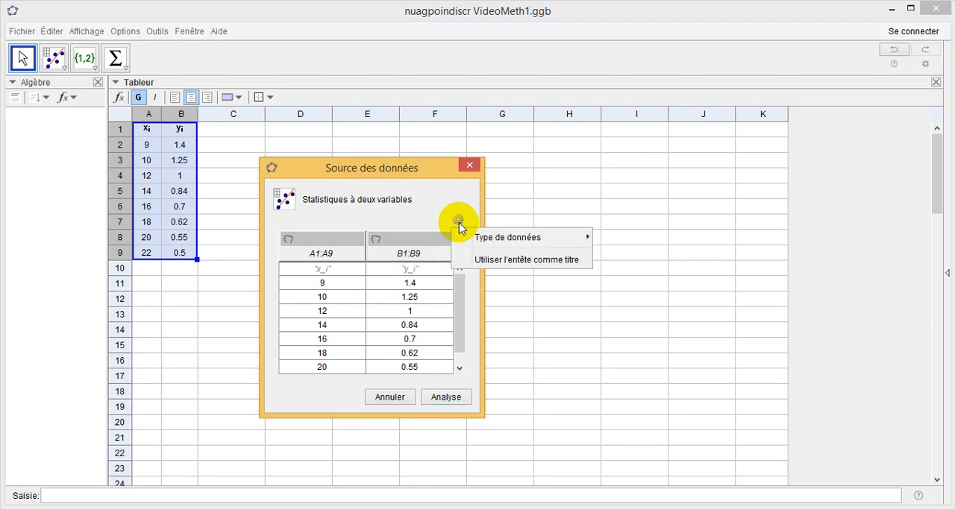
mouse_move(460, 244)
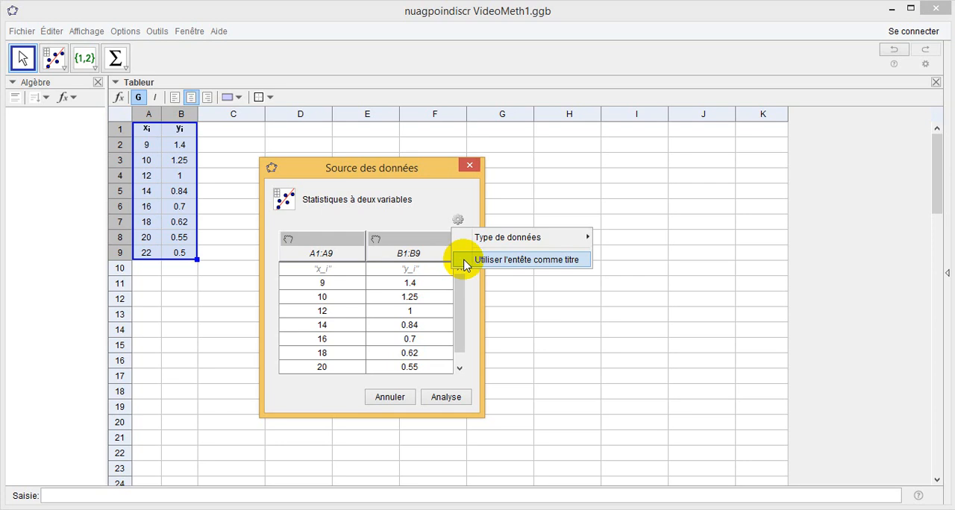
left_click(465, 261)
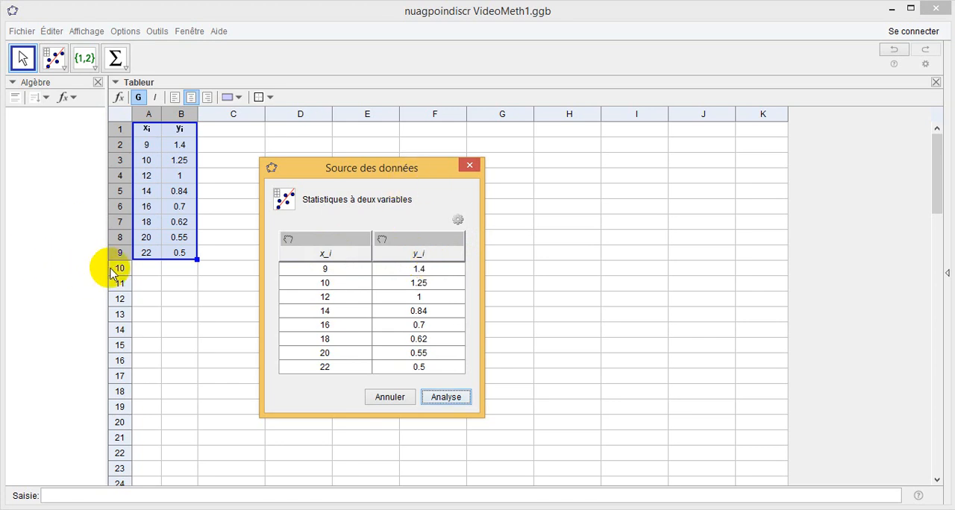
Run the analysis to plot the scatter diagram and widen the spreadsheet view to show both data columns
left_click_drag(106, 262, 242, 275)
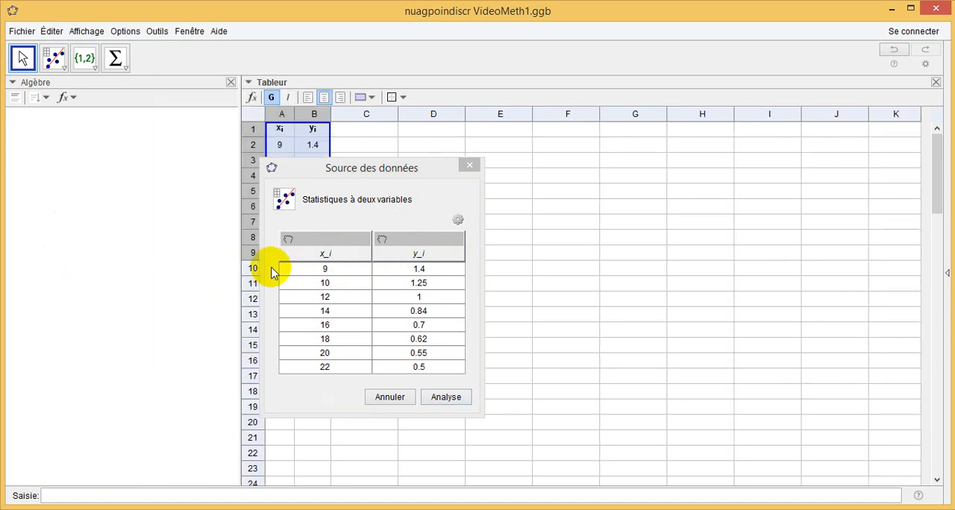
left_click_drag(395, 173, 147, 151)
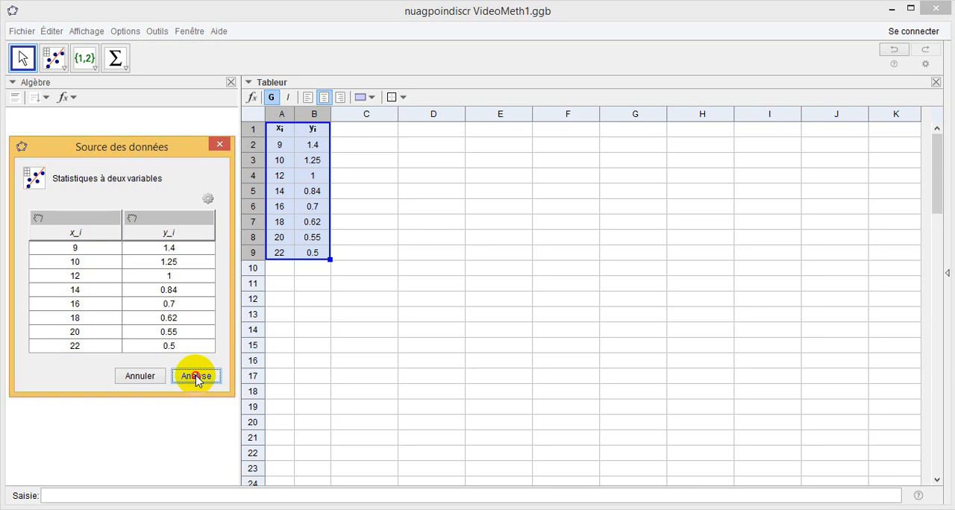
left_click(196, 376)
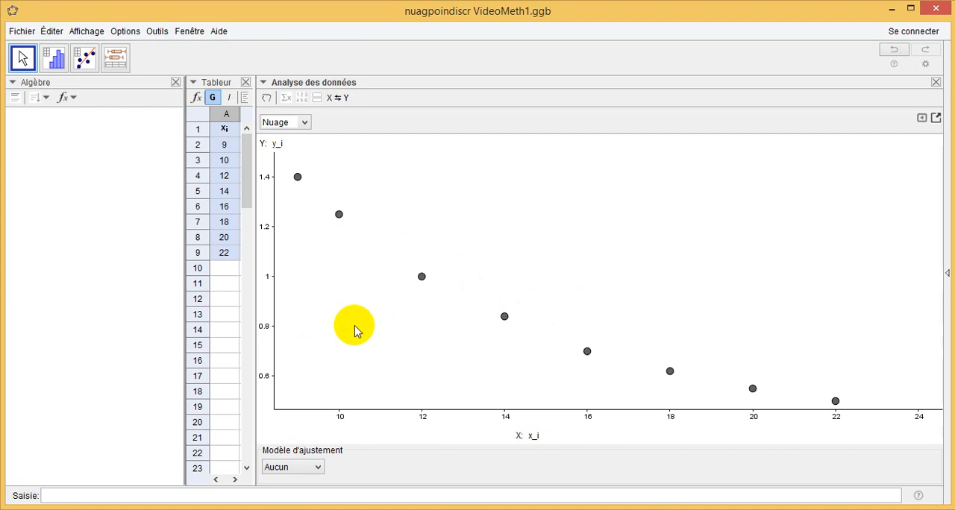
left_click_drag(185, 285, 108, 284)
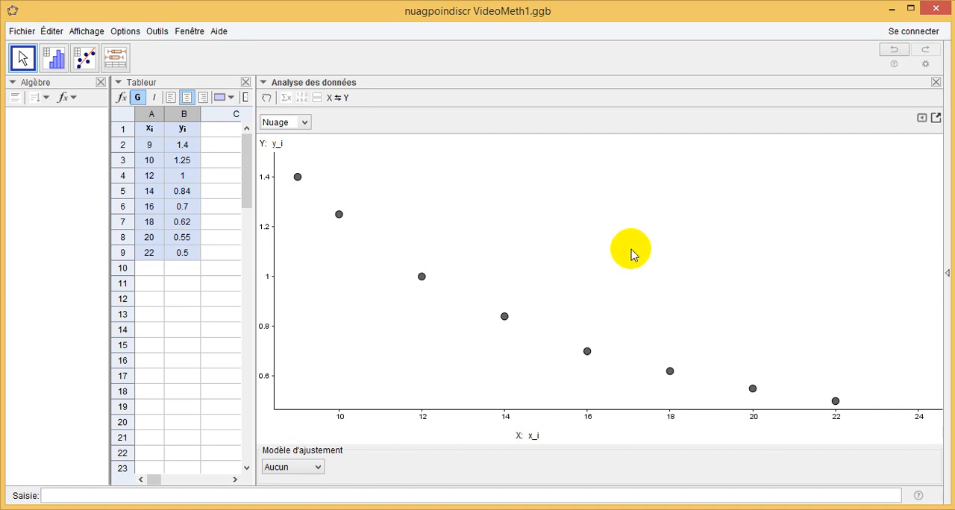
Open the scatter plot's graph settings, and turn automatic dimensions on and back off for manual axis limits
left_click(923, 121)
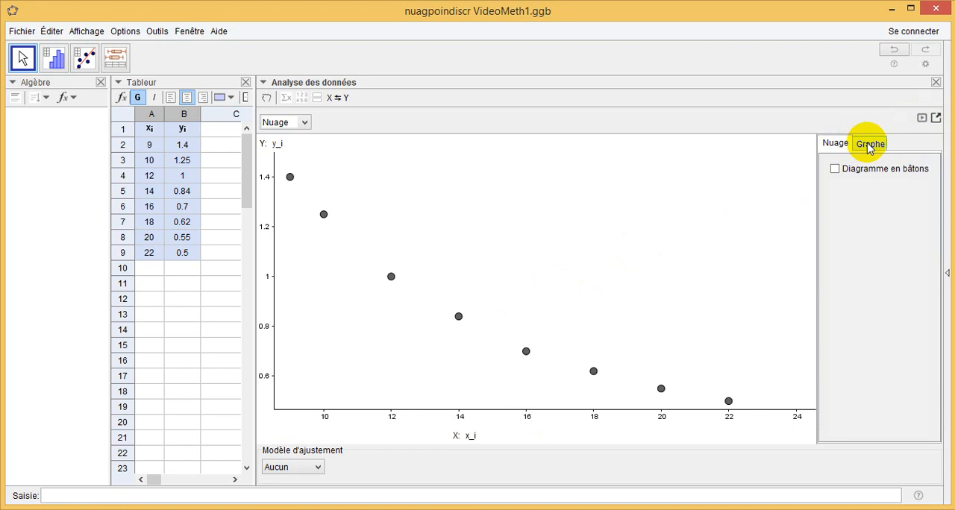
left_click(869, 146)
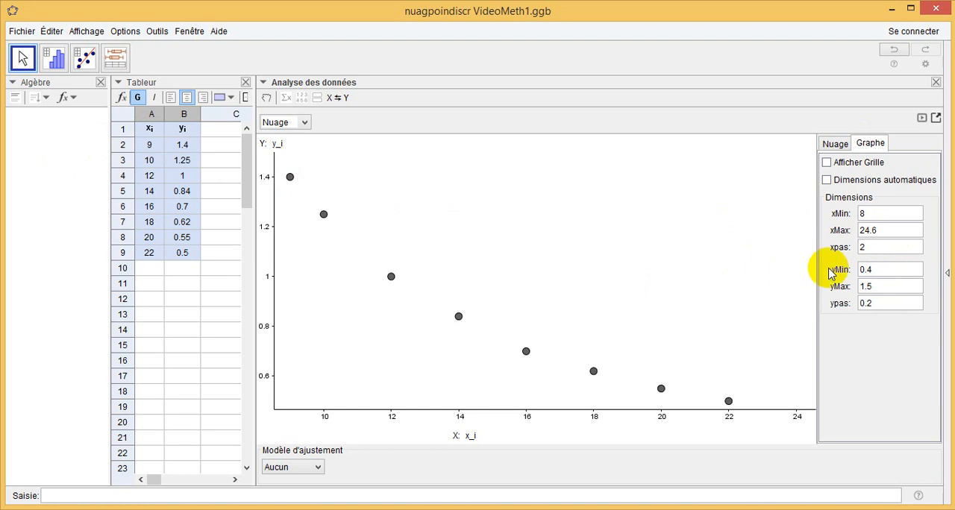
left_click(826, 180)
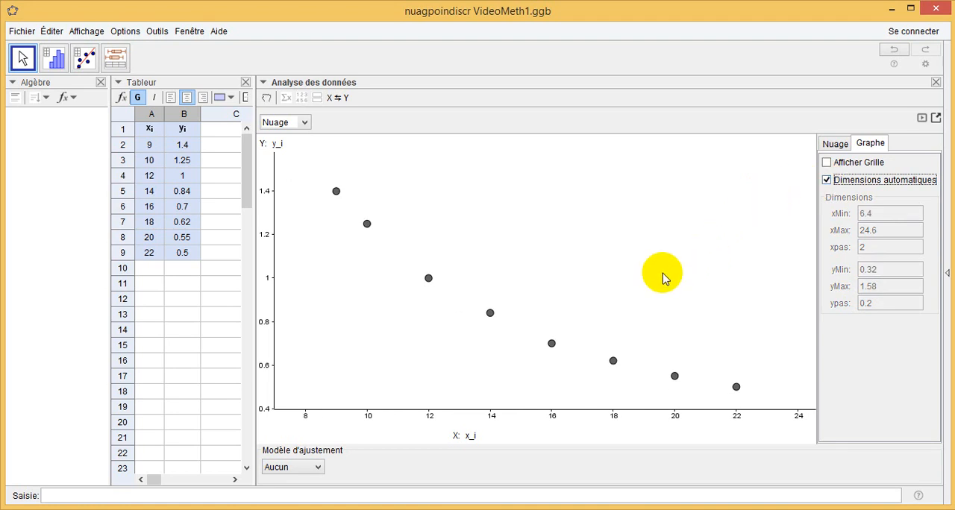
left_click(827, 182)
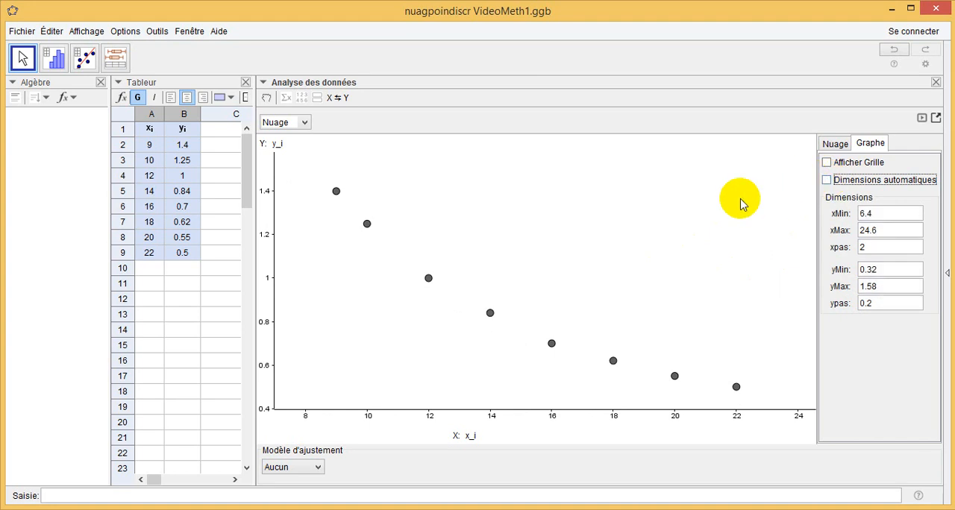
Set the plot's horizontal axis range from 8 to 24
left_click(862, 214)
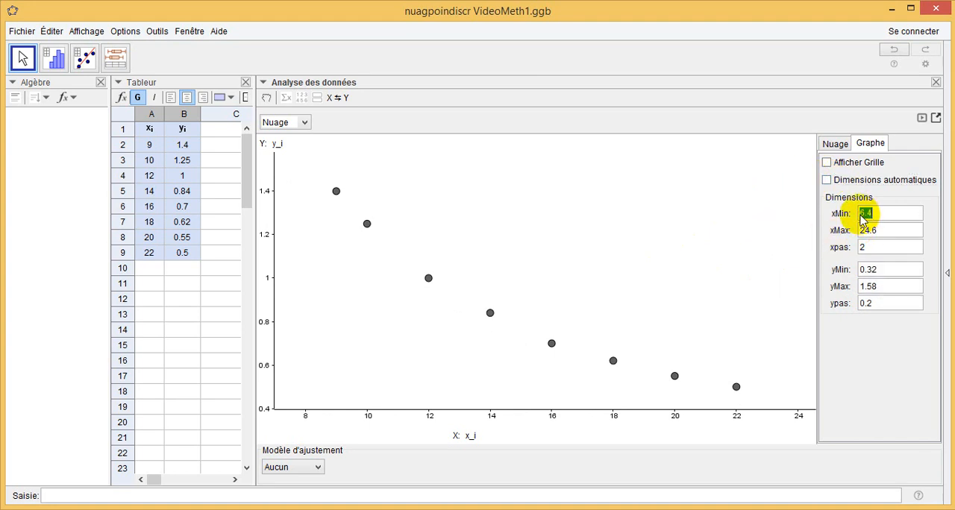
type("8")
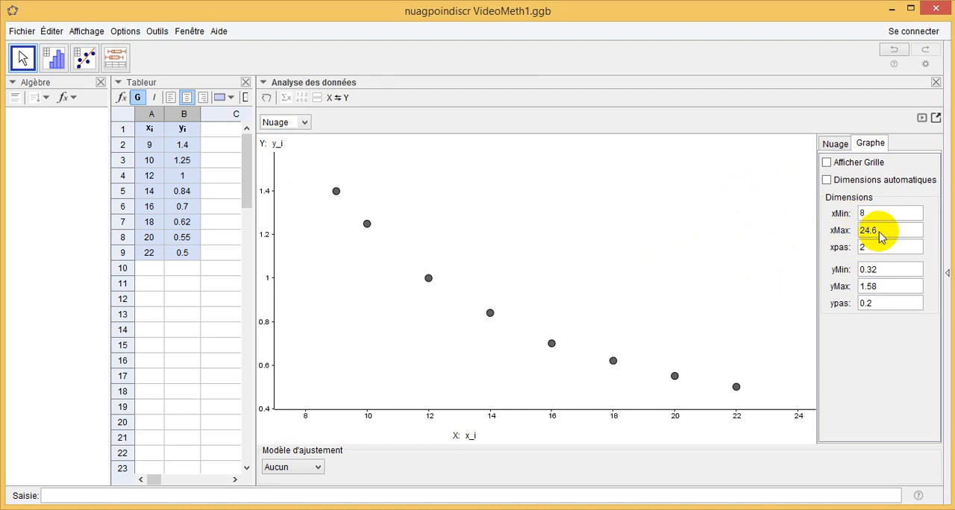
left_click(865, 232)
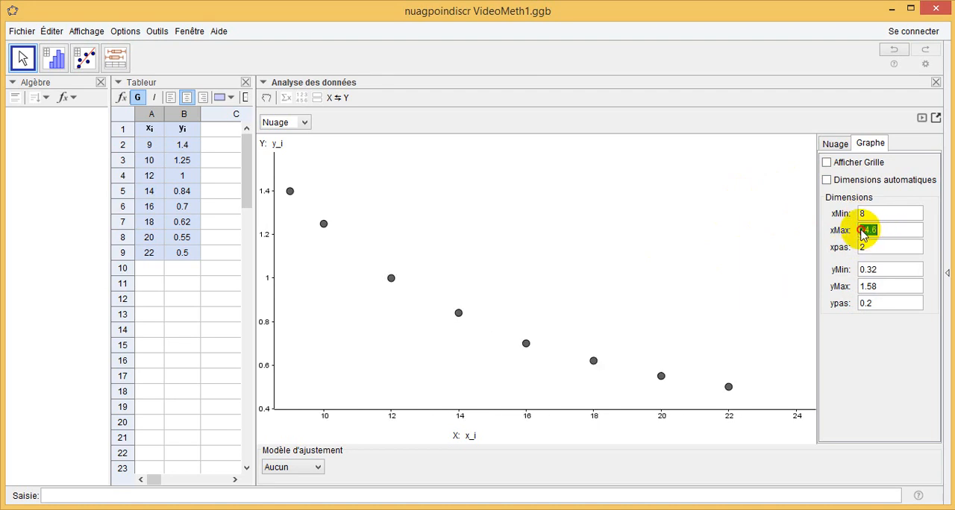
left_click_drag(861, 230, 885, 229)
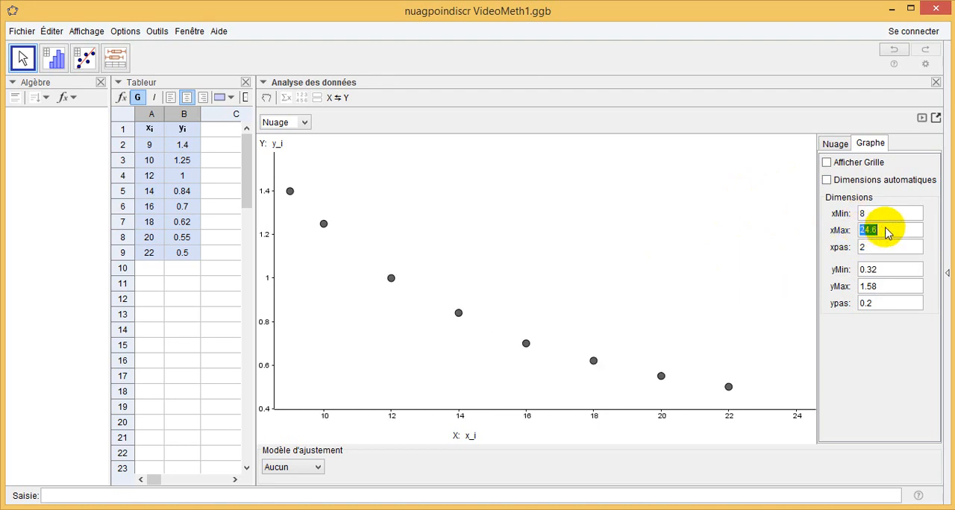
type("2")
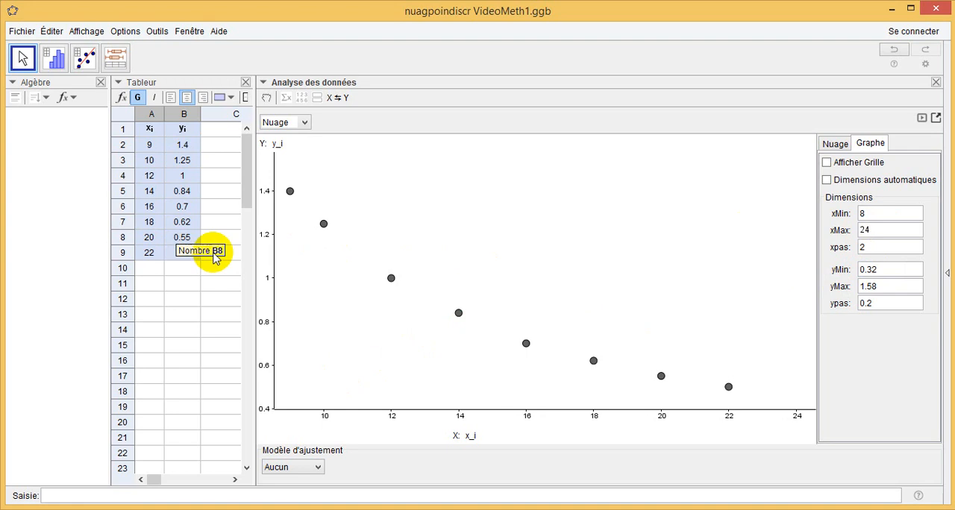
Set the plot's vertical axis range from 0.4 to 1.5 and hide the graph options
left_click(868, 270)
type("0")
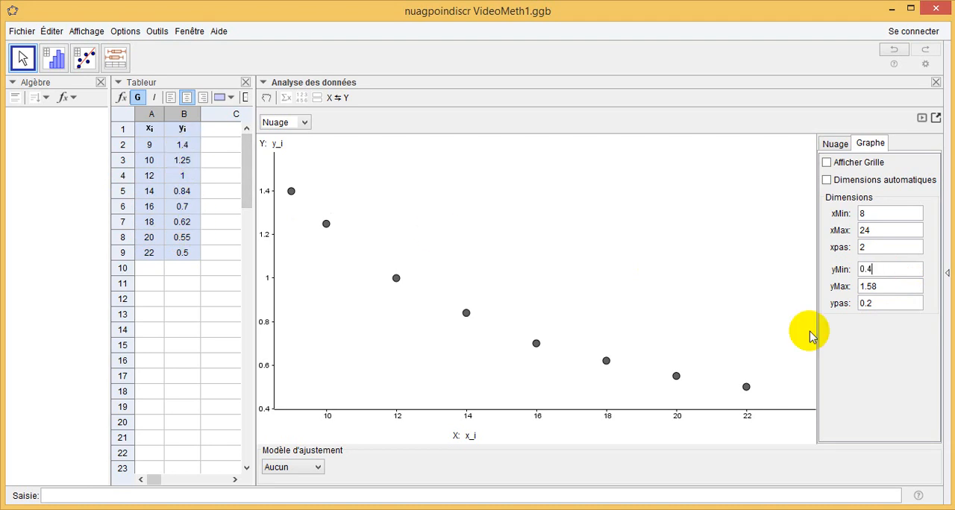
left_click(869, 290)
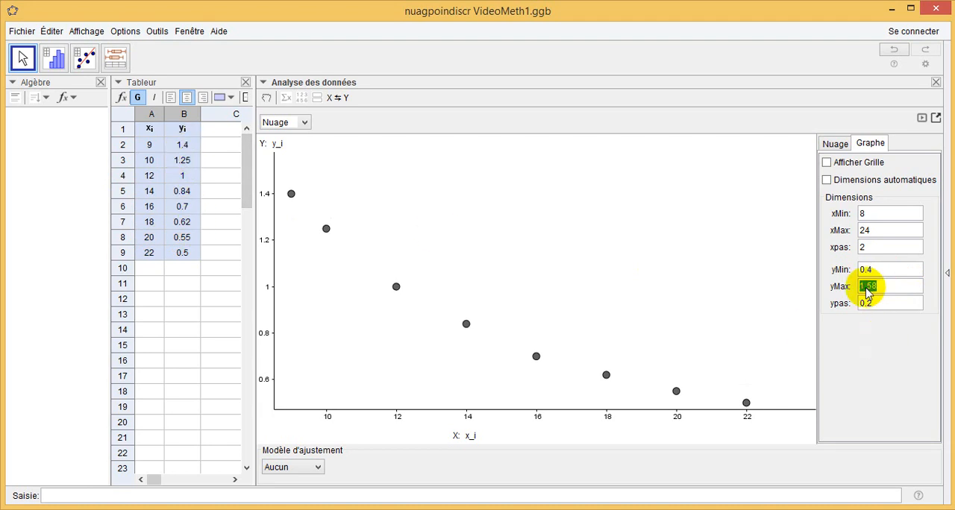
type("1")
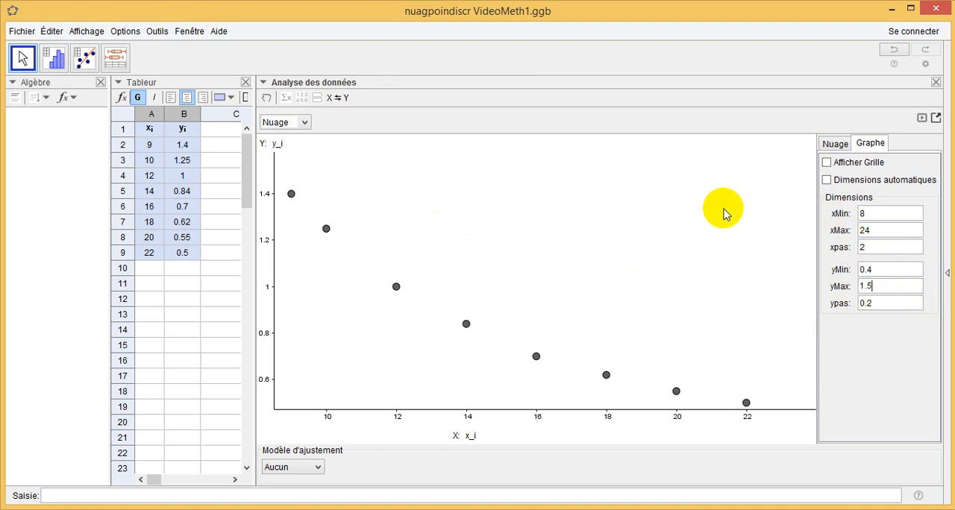
left_click(923, 119)
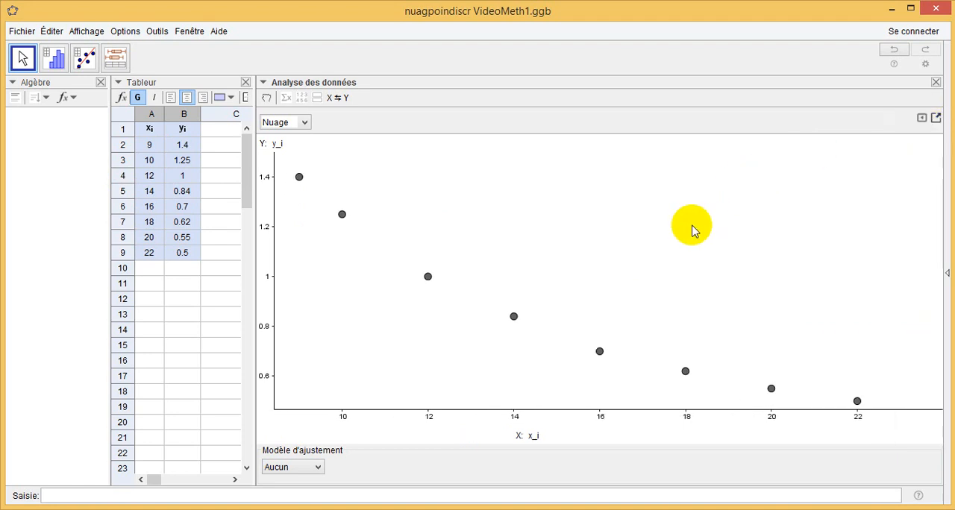